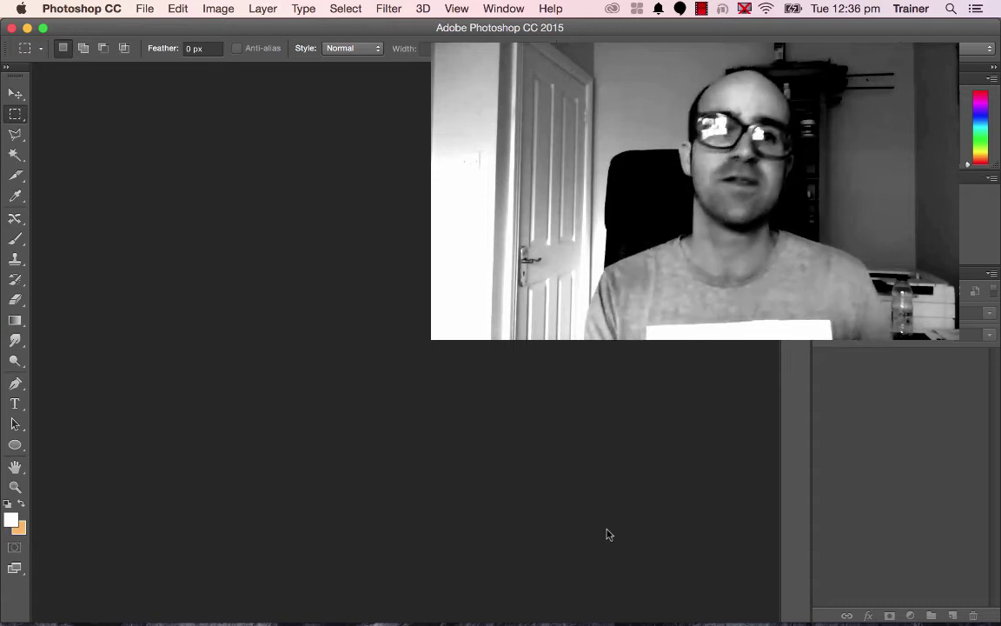
# - Open the pendant photo nuragic-art-2-1422858.jpg from the Shared folder
pyautogui.click(145, 8)
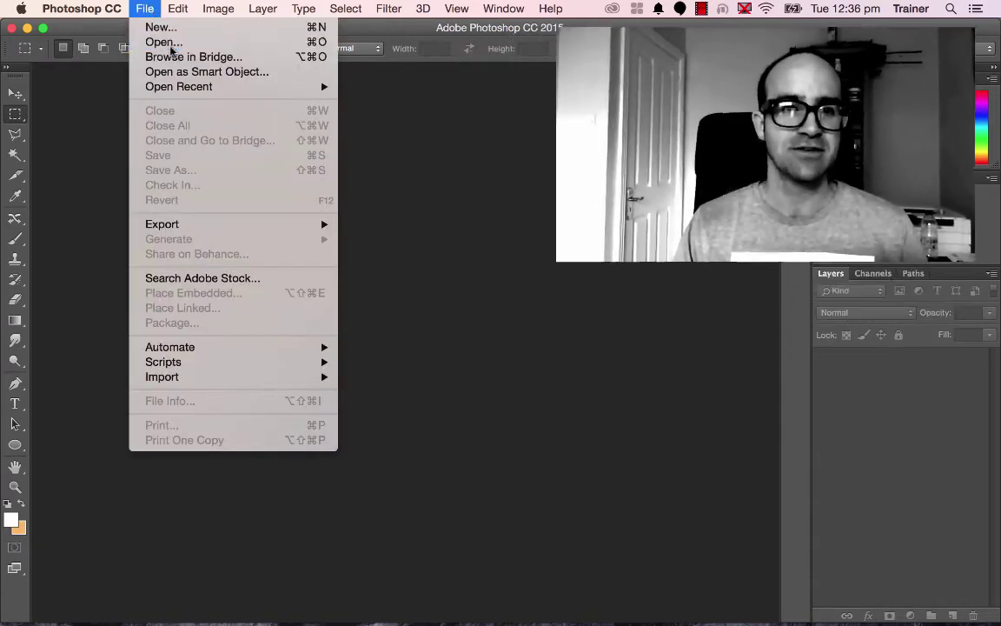
pyautogui.click(161, 41)
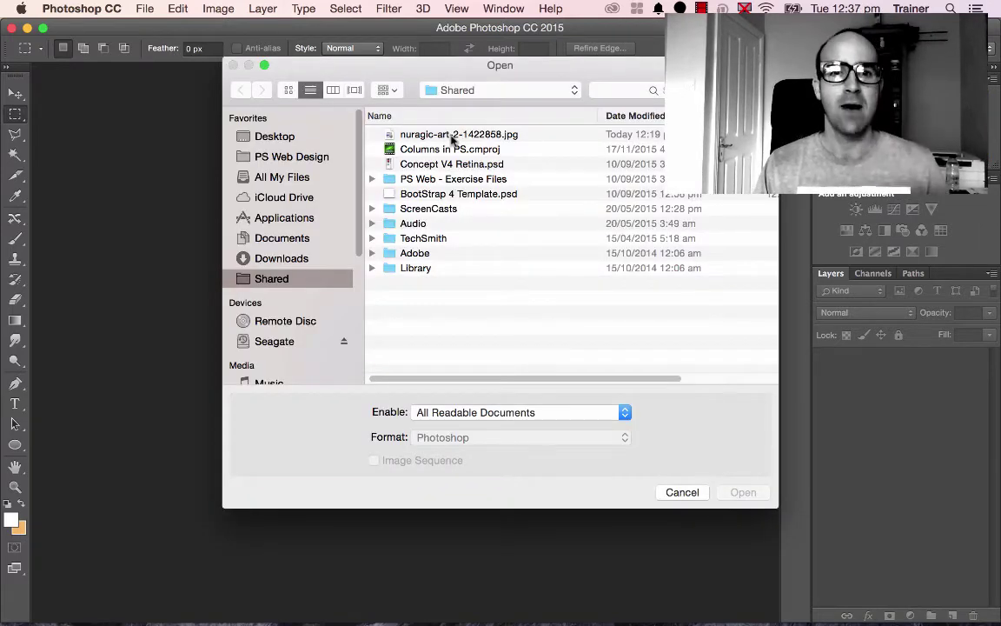
pyautogui.doubleClick(408, 134)
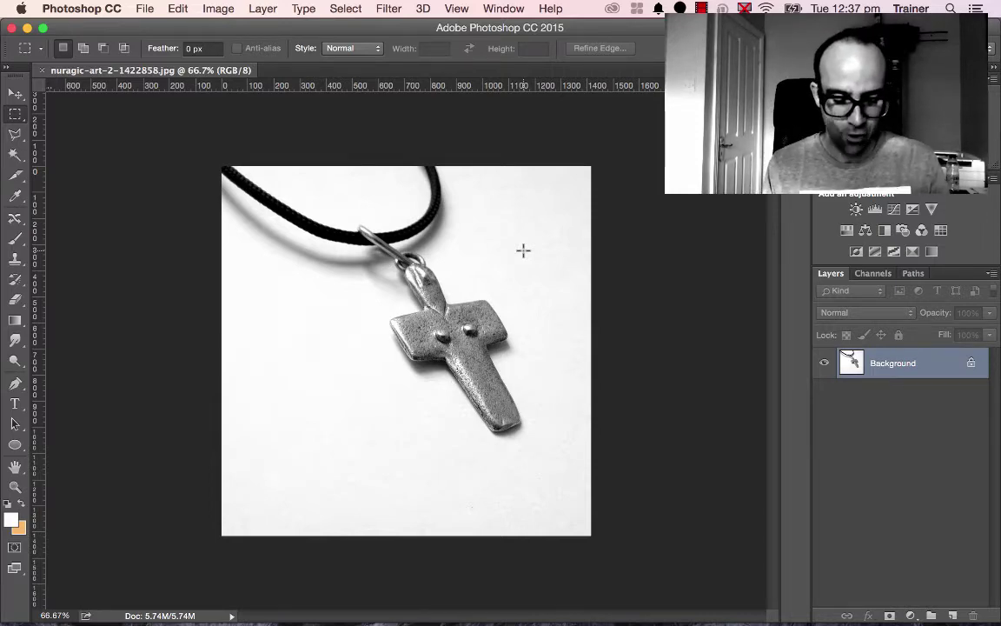
# - Examine the off-white background and the shadow around the cross's arm at 400% magnification, and return to the whole image
pyautogui.press('super+equal')
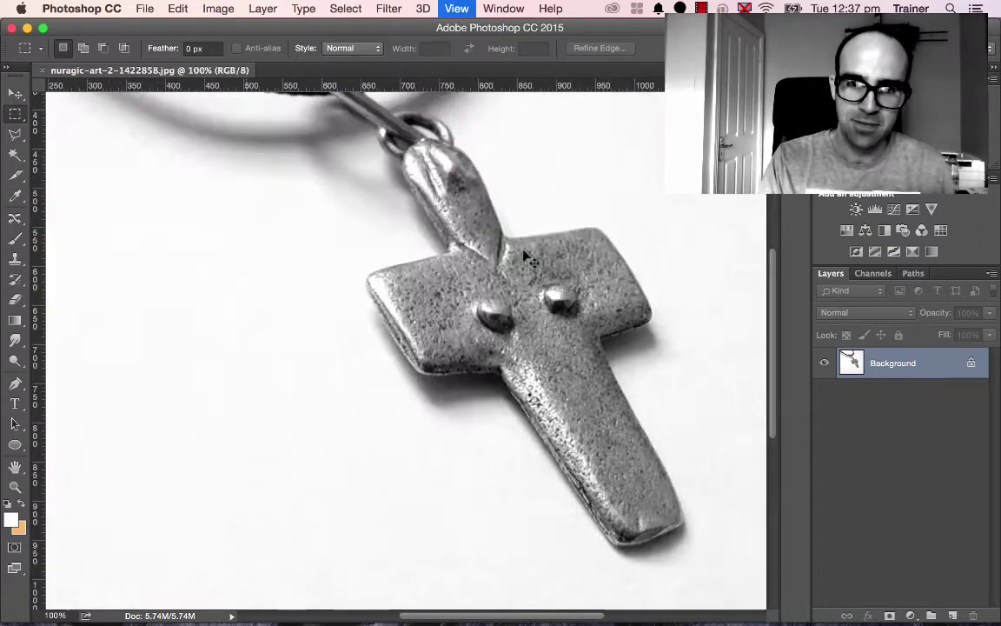
pyautogui.press('super+equal')
pyautogui.press('super+equal')
pyautogui.press('super+equal')
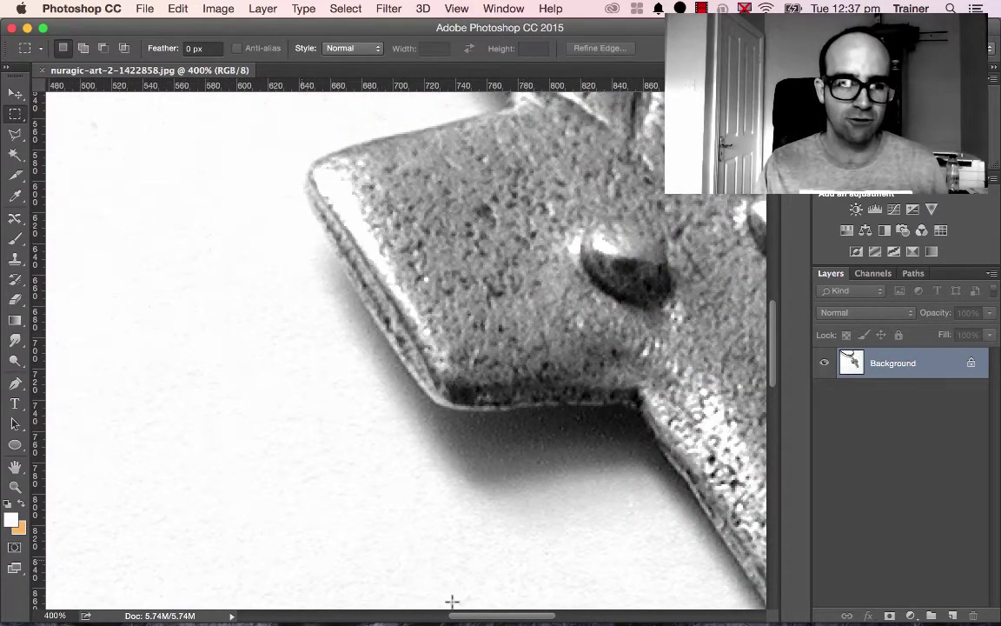
pyautogui.hscroll(-5, 448, 558)
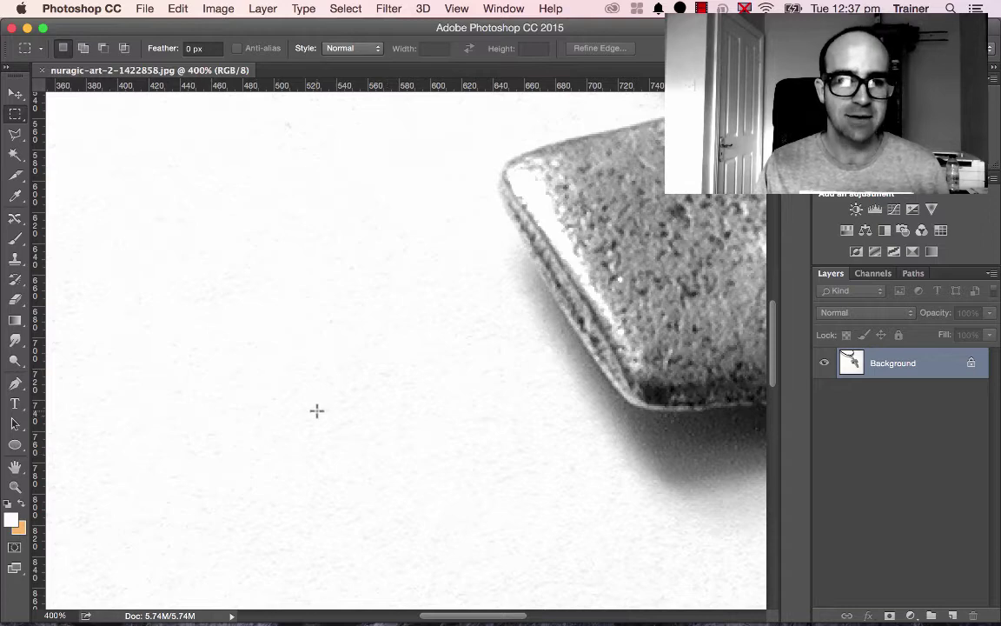
pyautogui.press('super+minus')
pyautogui.press('super+minus')
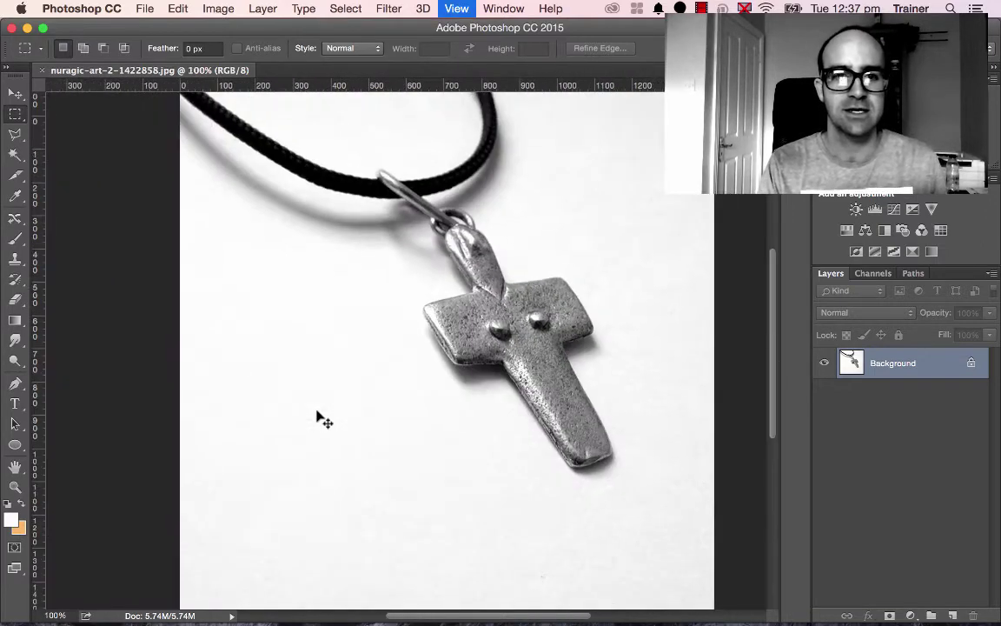
pyautogui.press('super+minus')
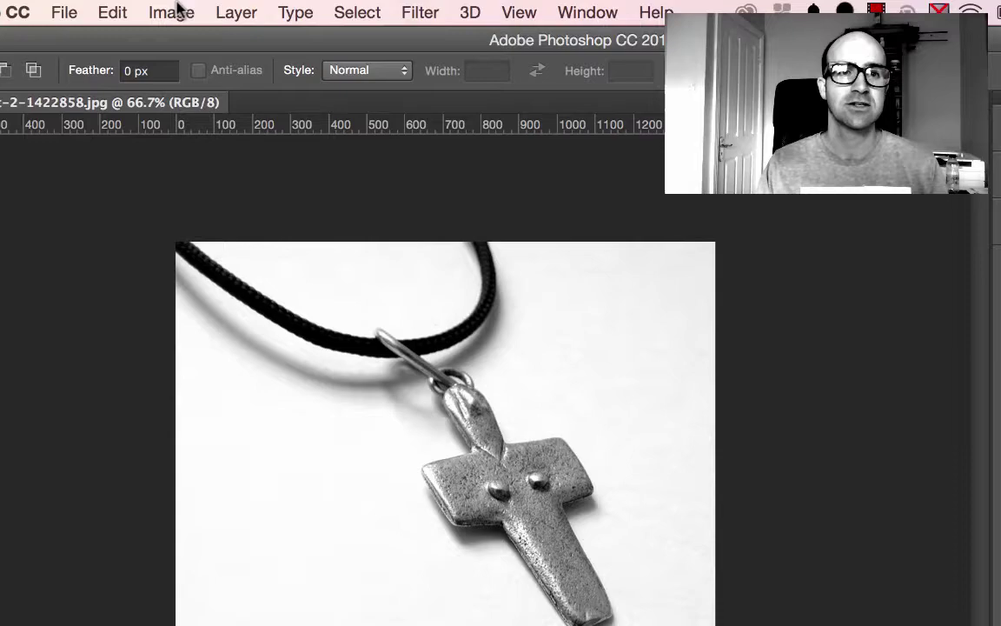
# - Apply a Levels adjustment to the photo with RGB input levels of 17, 1.08 and 243
pyautogui.click(220, 9)
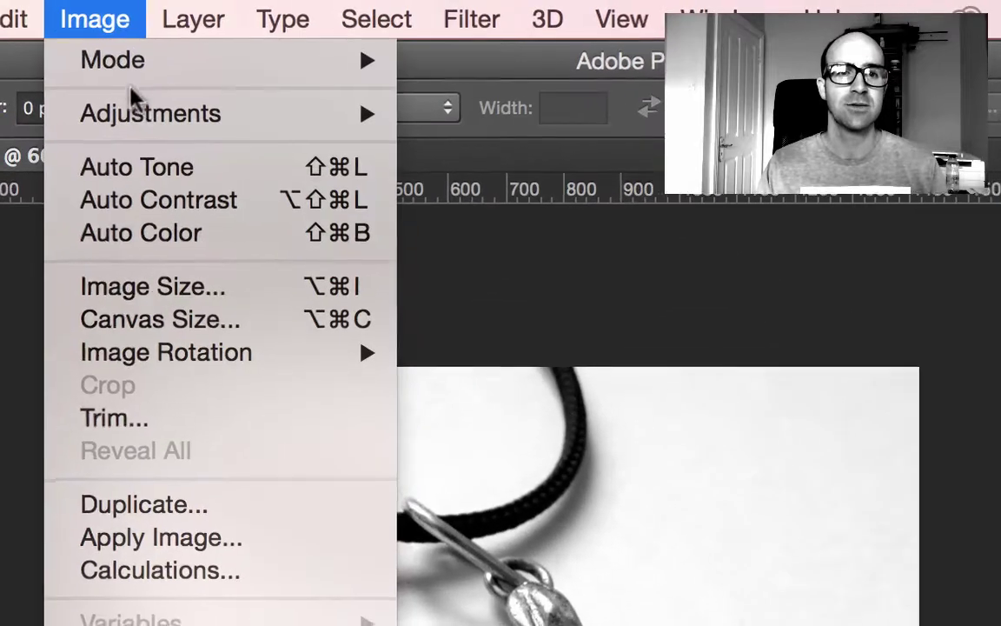
pyautogui.moveTo(371, 133)
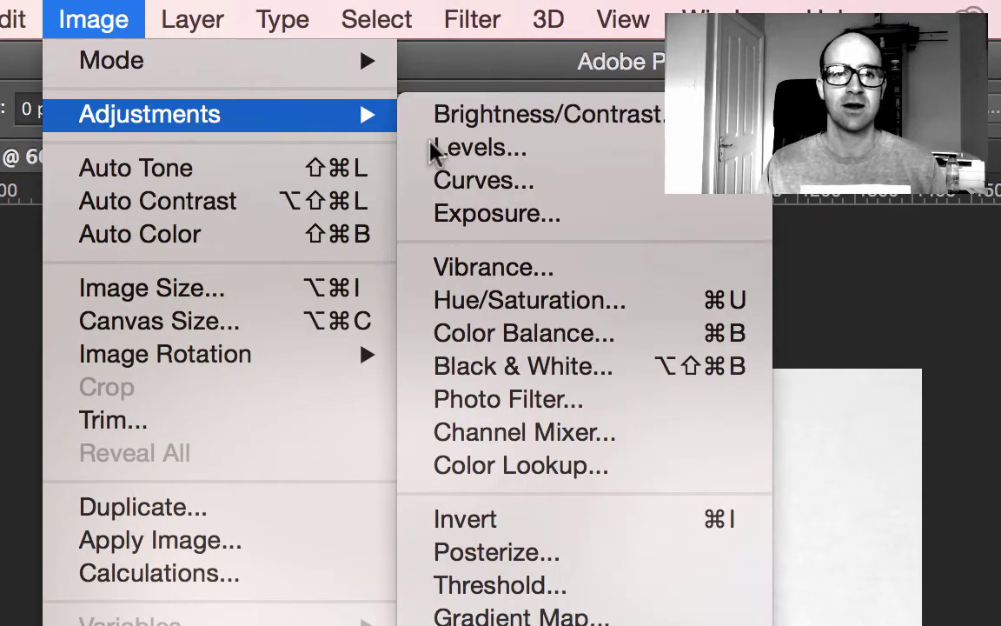
pyautogui.click(439, 155)
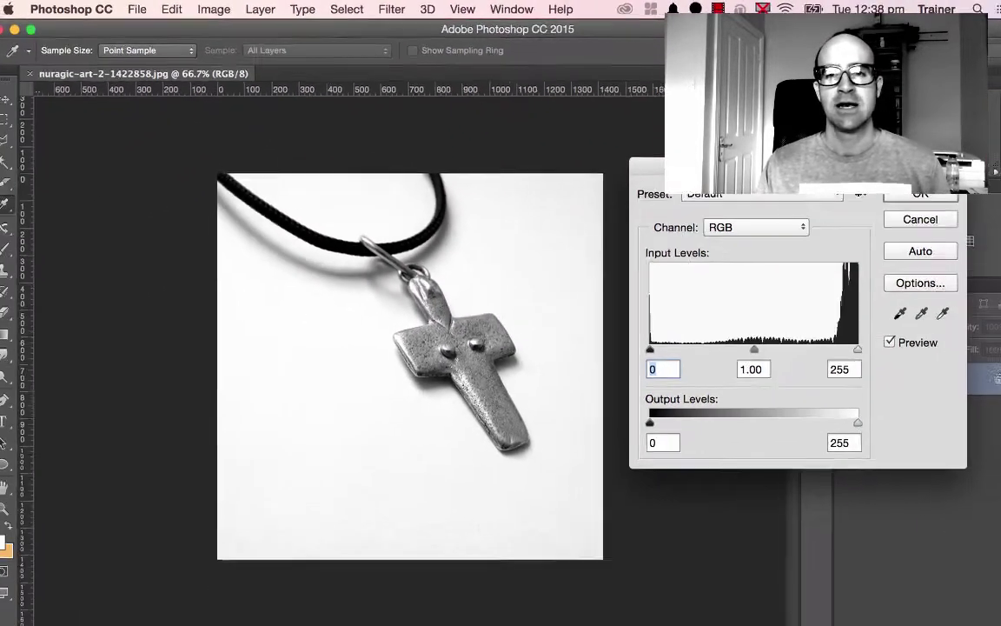
pyautogui.moveTo(804, 165); pyautogui.dragTo(737, 151)
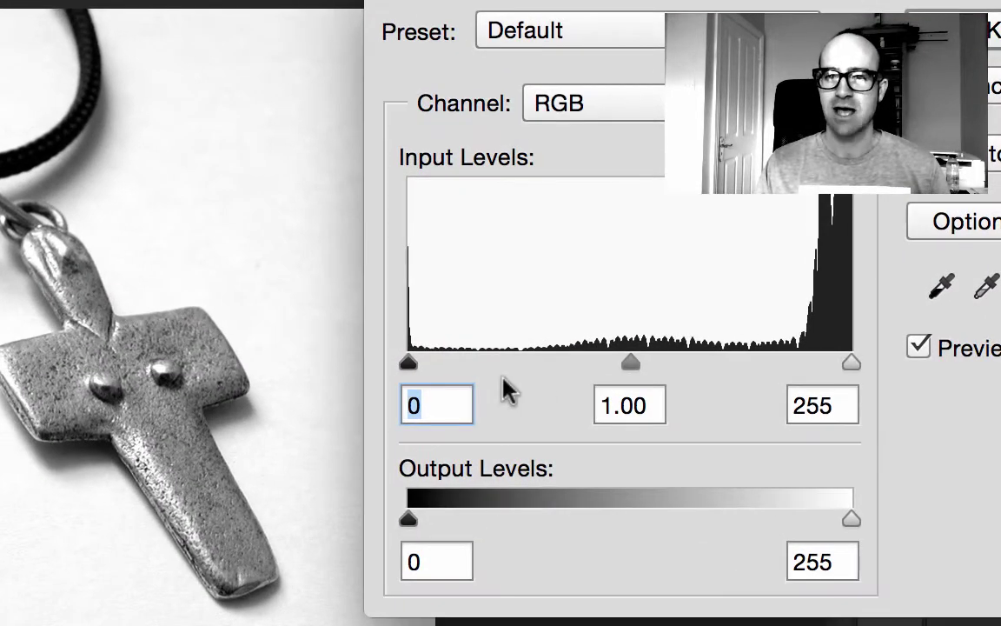
pyautogui.moveTo(410, 361); pyautogui.dragTo(436, 375)
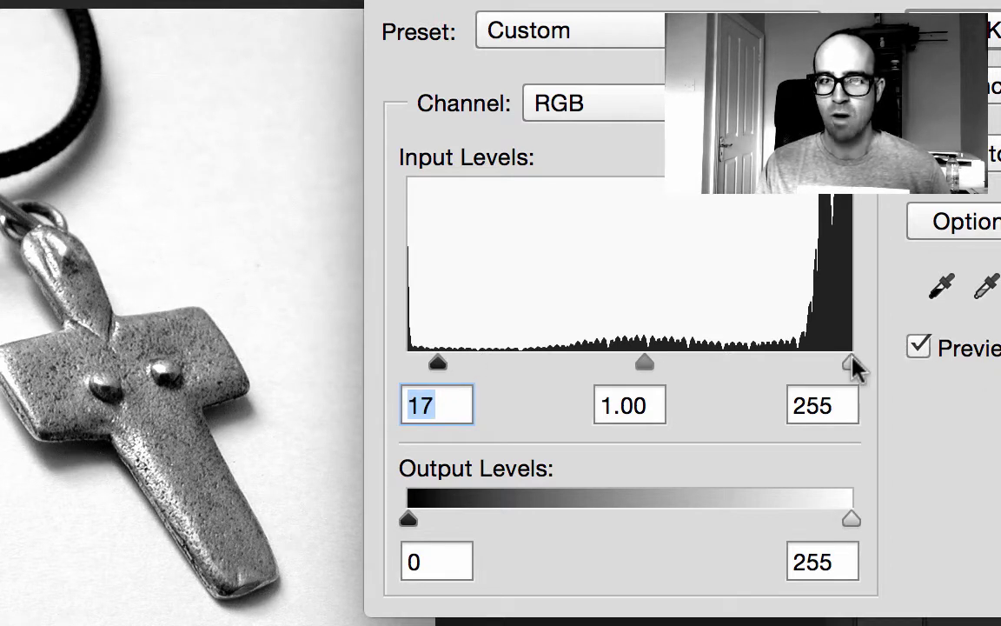
pyautogui.moveTo(851, 363); pyautogui.dragTo(824, 365)
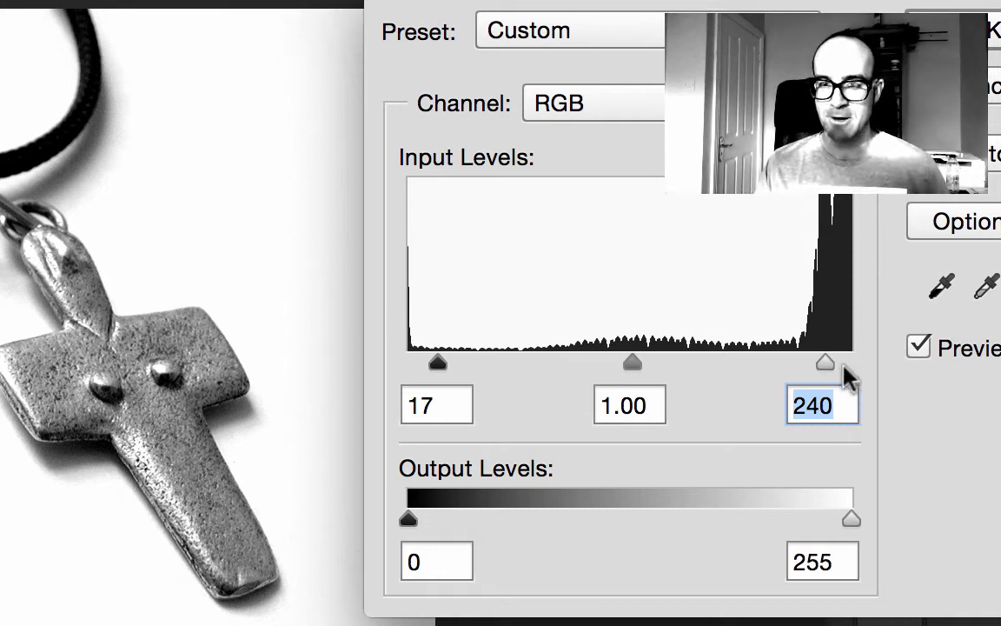
pyautogui.moveTo(827, 365); pyautogui.dragTo(832, 367)
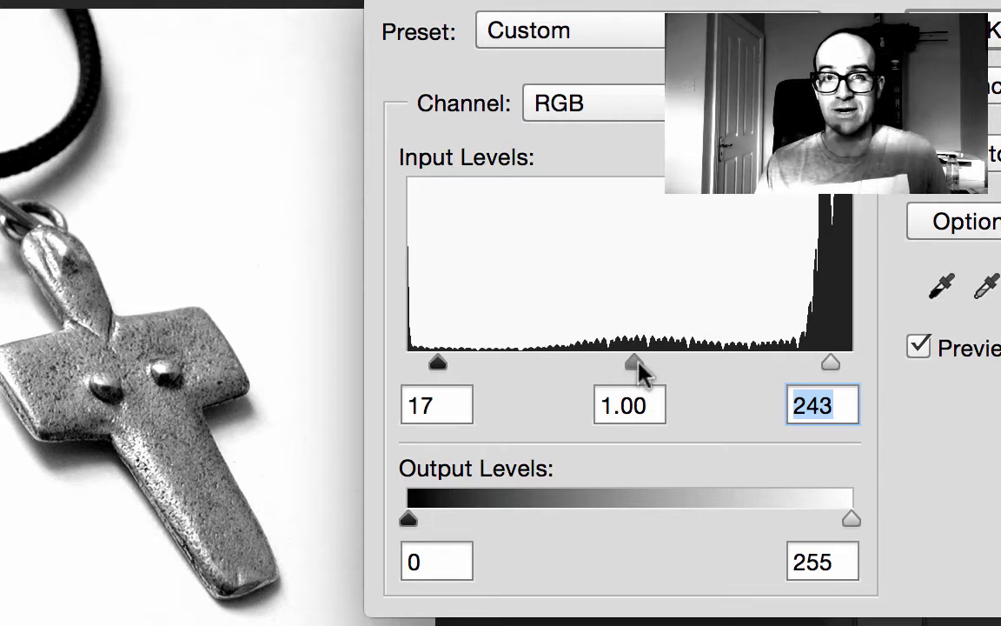
pyautogui.moveTo(677, 364); pyautogui.dragTo(632, 449)
pyautogui.click(644, 402)
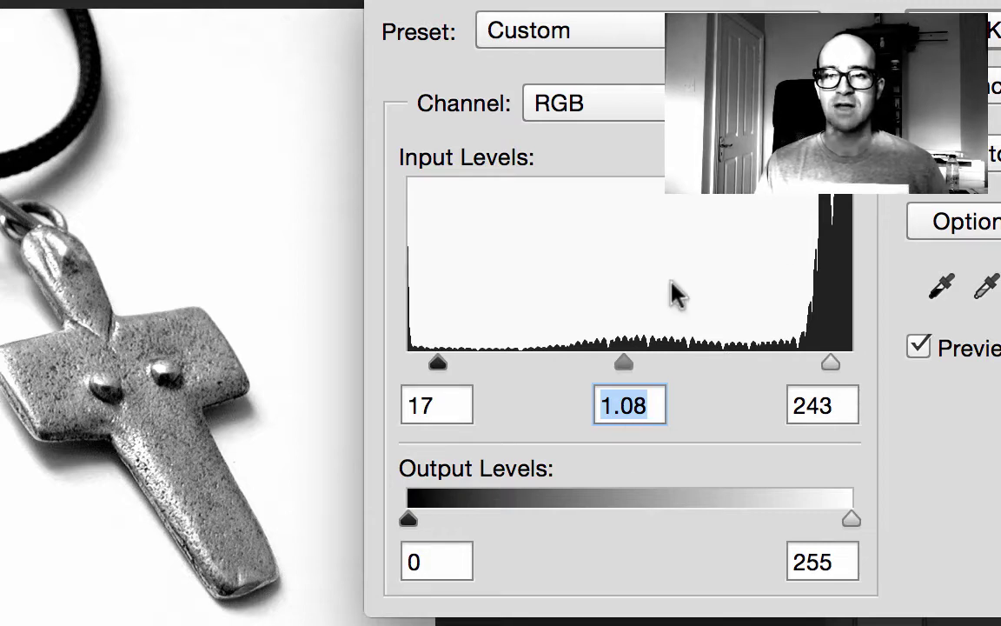
pyautogui.press('Return')
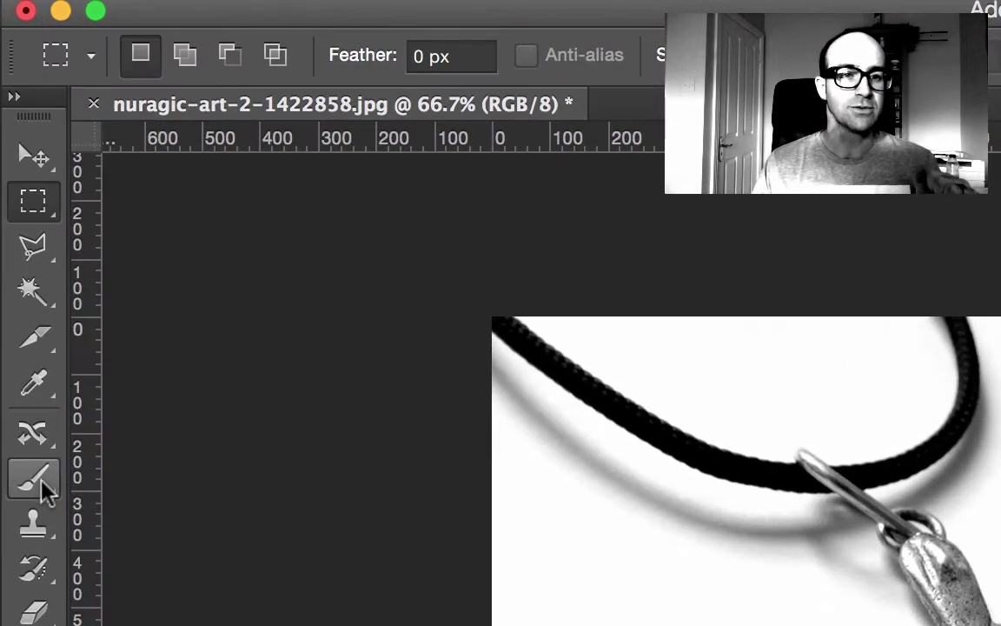
# - Choose the Brush tool and set its size to 59 px and its hardness to 90%
pyautogui.click(40, 483)
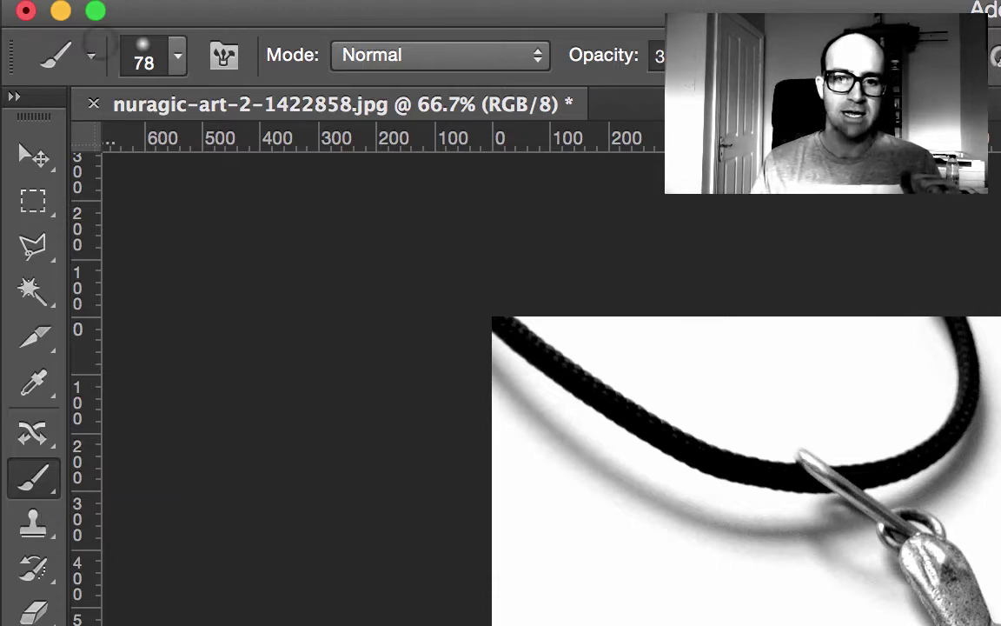
pyautogui.click(175, 58)
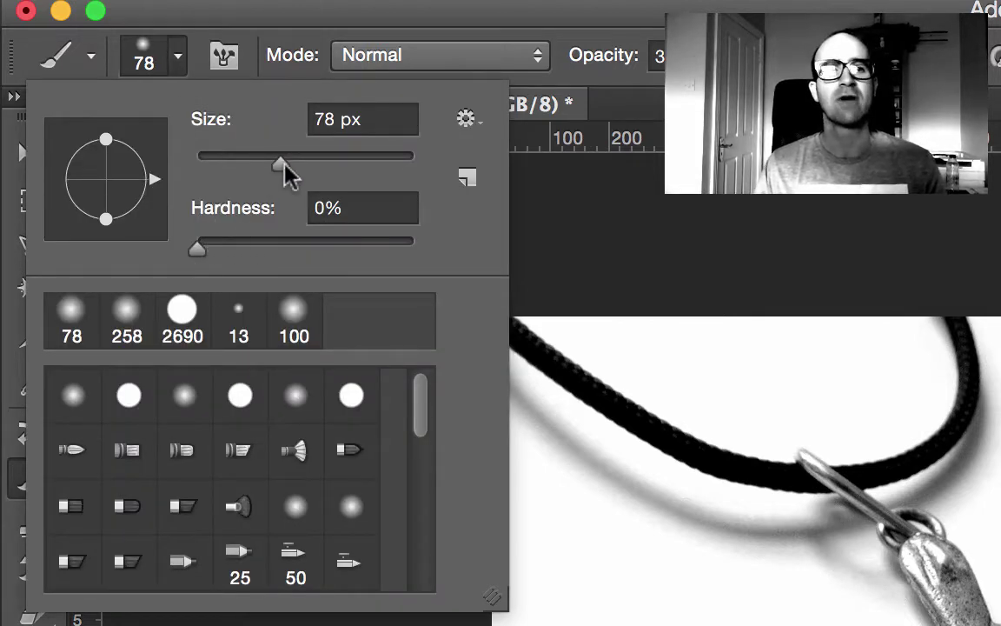
pyautogui.click(347, 178)
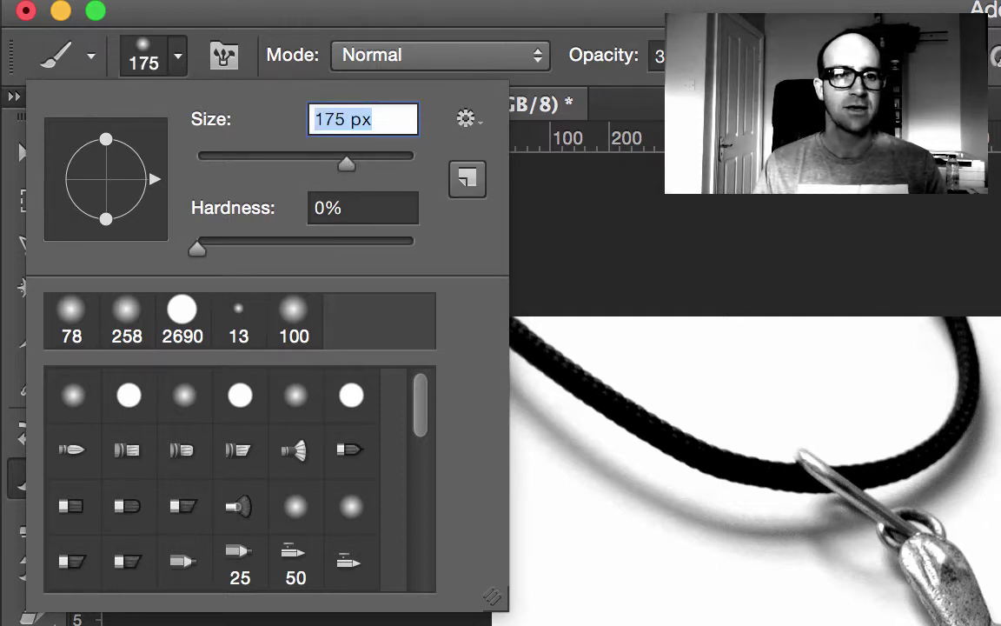
pyautogui.write('1400')
pyautogui.press('Return')
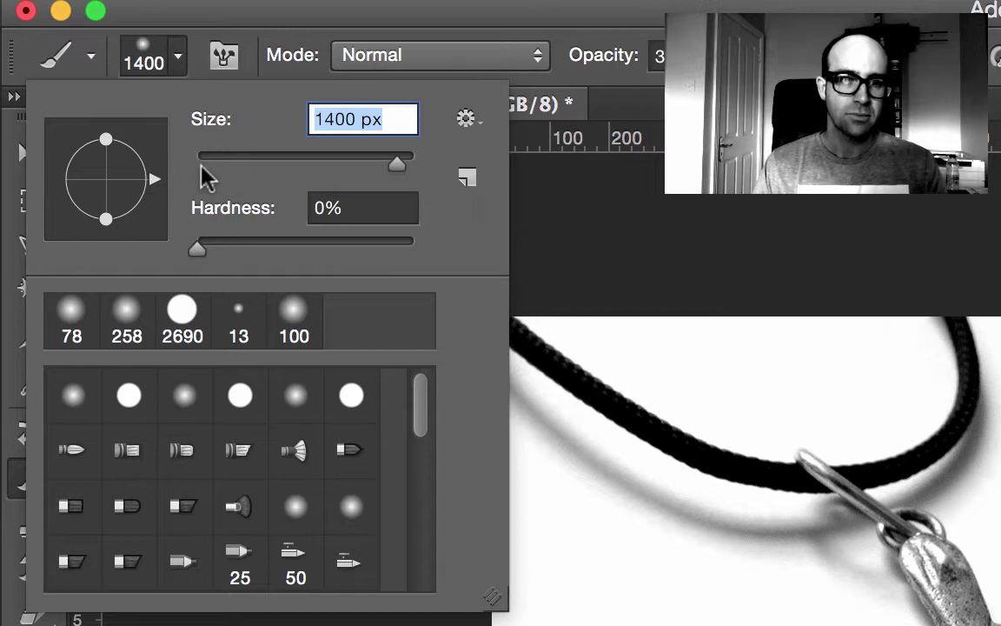
pyautogui.moveTo(201, 172); pyautogui.dragTo(242, 167)
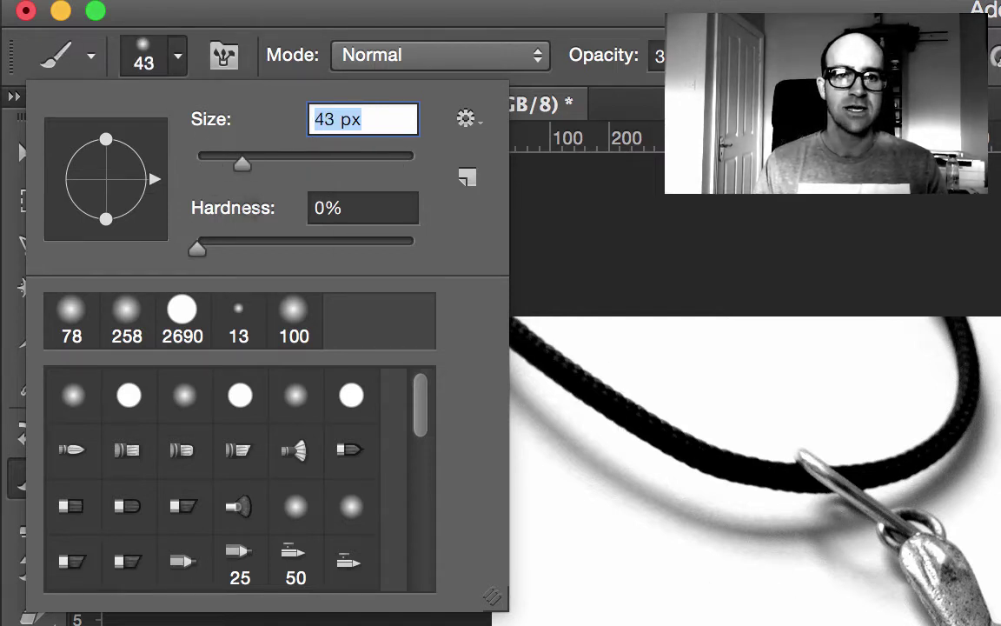
pyautogui.moveTo(269, 170); pyautogui.dragTo(265, 172)
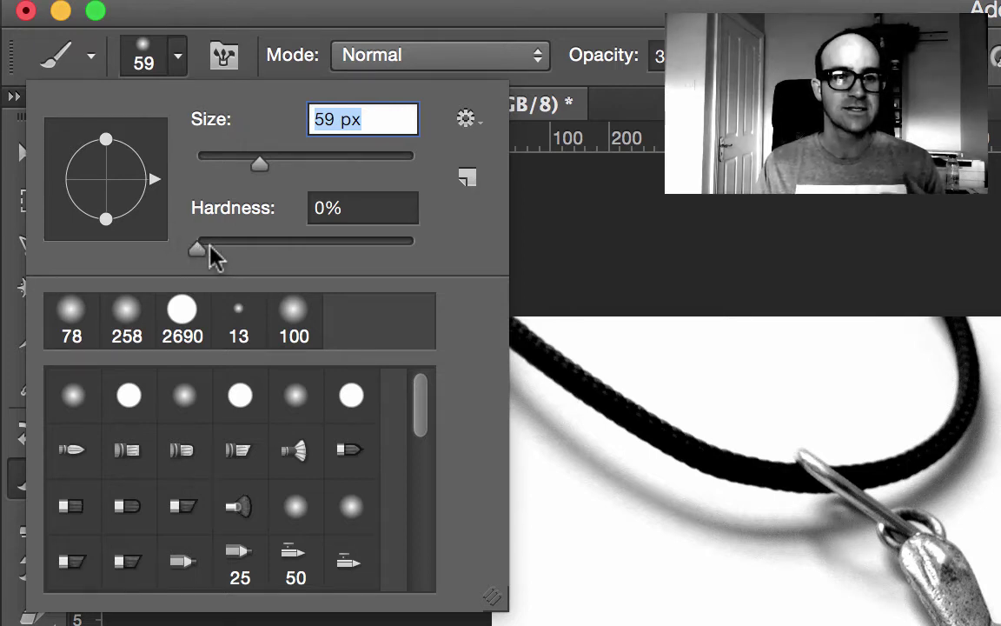
pyautogui.moveTo(313, 259); pyautogui.dragTo(406, 259)
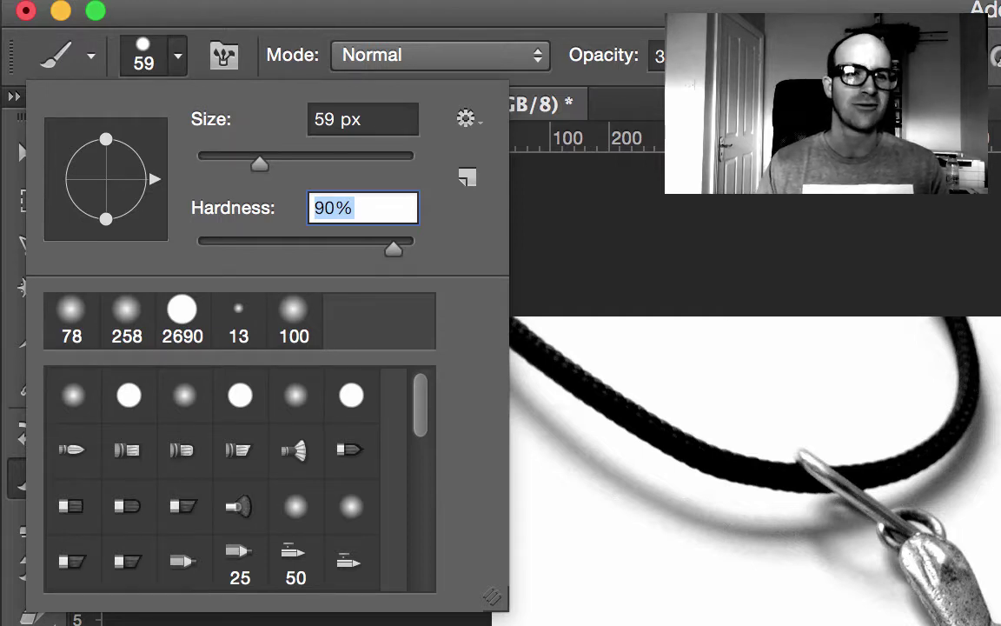
pyautogui.press('Return')
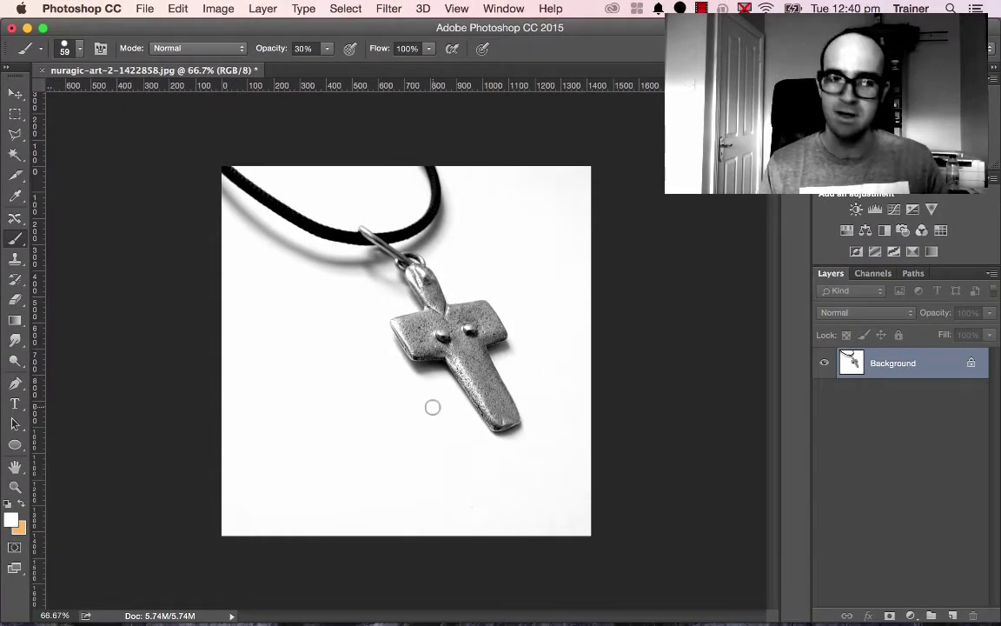
# - Reset the colours to default black and white and swap them to make white the foreground colour
pyautogui.press('super+plus')
pyautogui.press('super+plus')
pyautogui.press('super+plus')
pyautogui.press('super+plus')
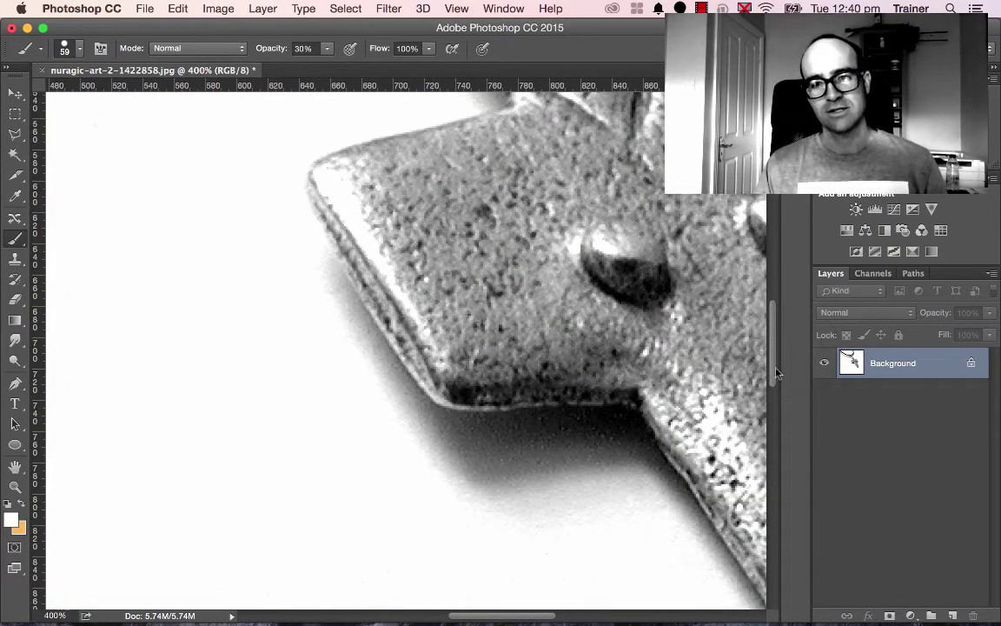
pyautogui.scroll(-3, 776, 372)
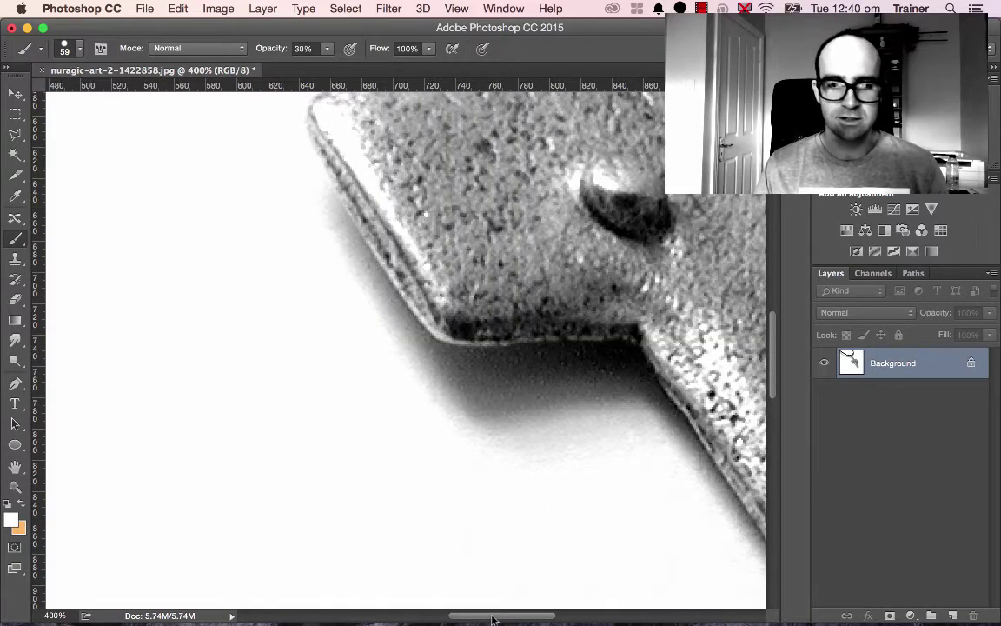
pyautogui.hscroll(5, 492, 619)
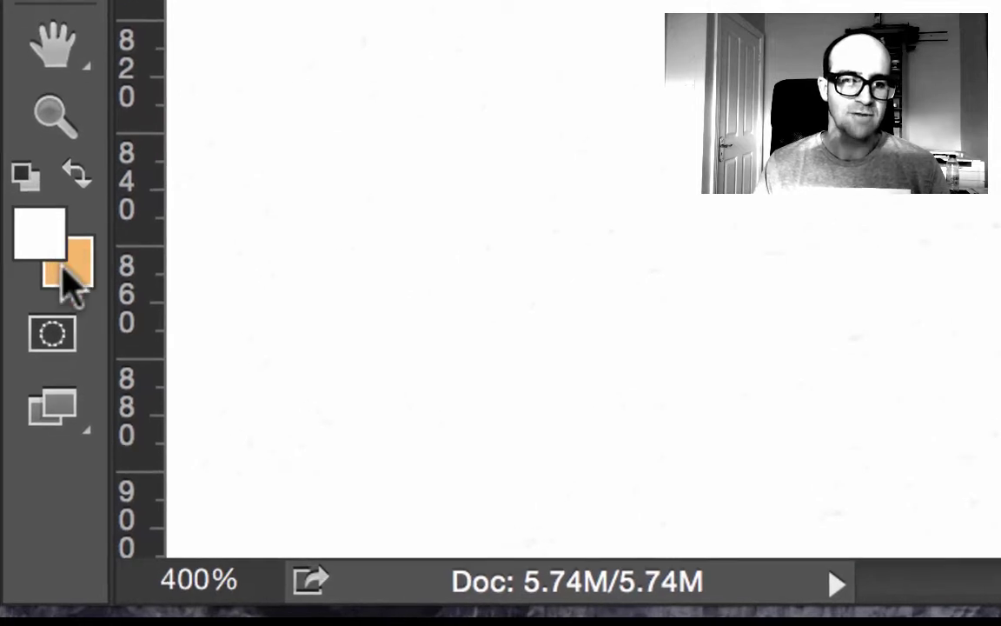
pyautogui.click(24, 177)
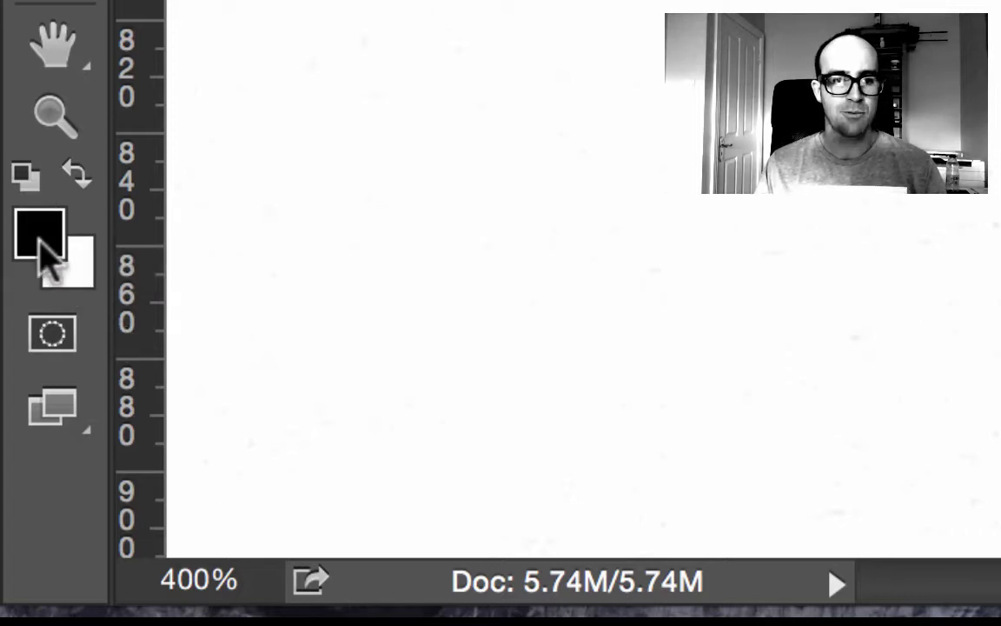
pyautogui.click(84, 176)
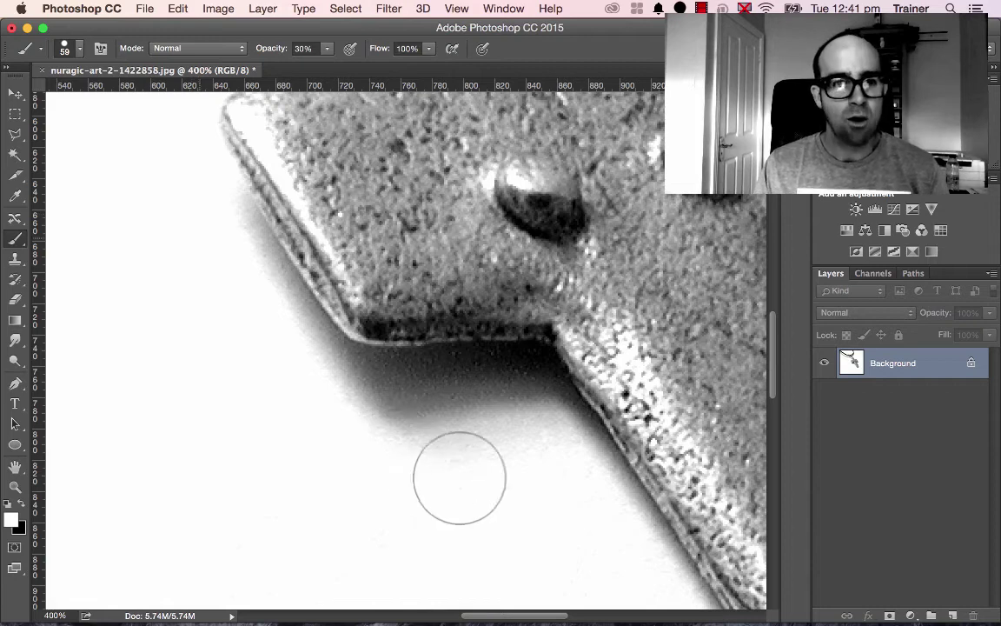
# - Set the brush opacity to 100% and paint white over the shadow beneath the cross's left arm and upper stem
pyautogui.moveTo(459, 477)
pyautogui.mouseDown()
pyautogui.moveTo(391, 462)
pyautogui.moveTo(485, 453)
pyautogui.moveTo(416, 440)
pyautogui.moveTo(413, 456)
pyautogui.moveTo(431, 453)
pyautogui.mouseUp()
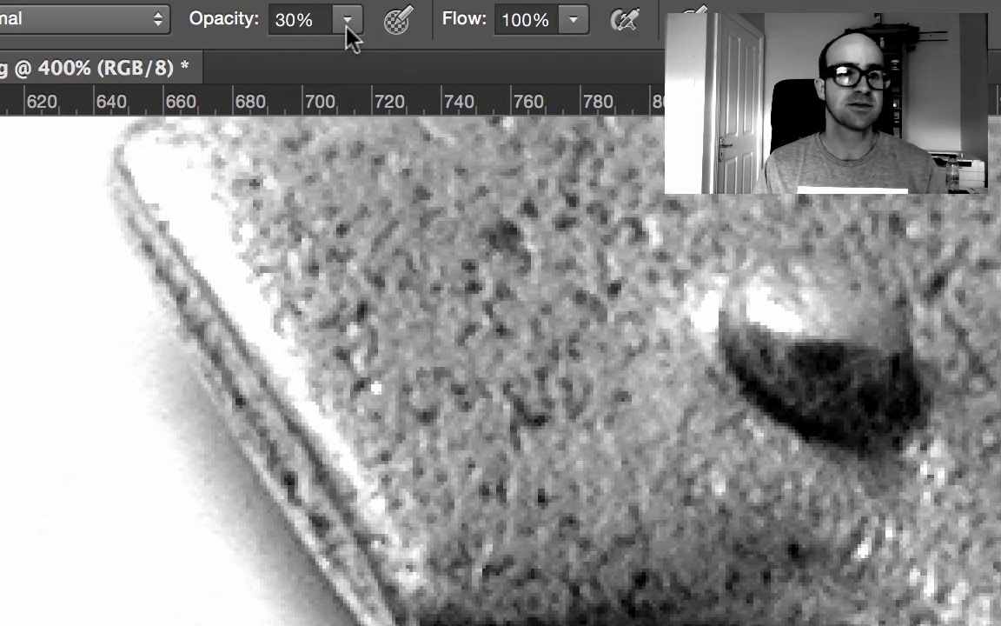
pyautogui.click(346, 21)
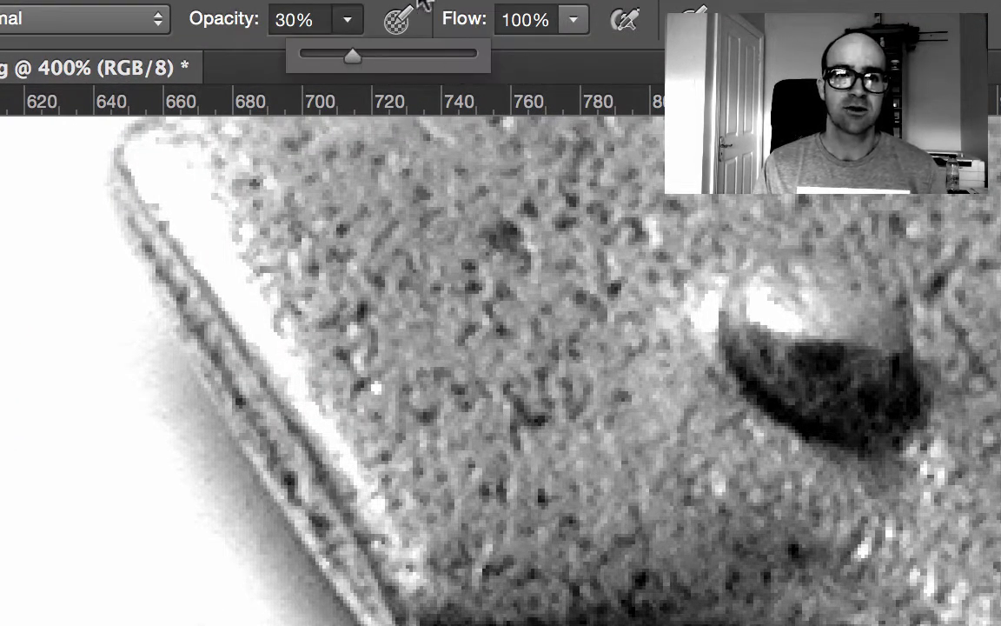
pyautogui.press('0')
pyautogui.press('Return')
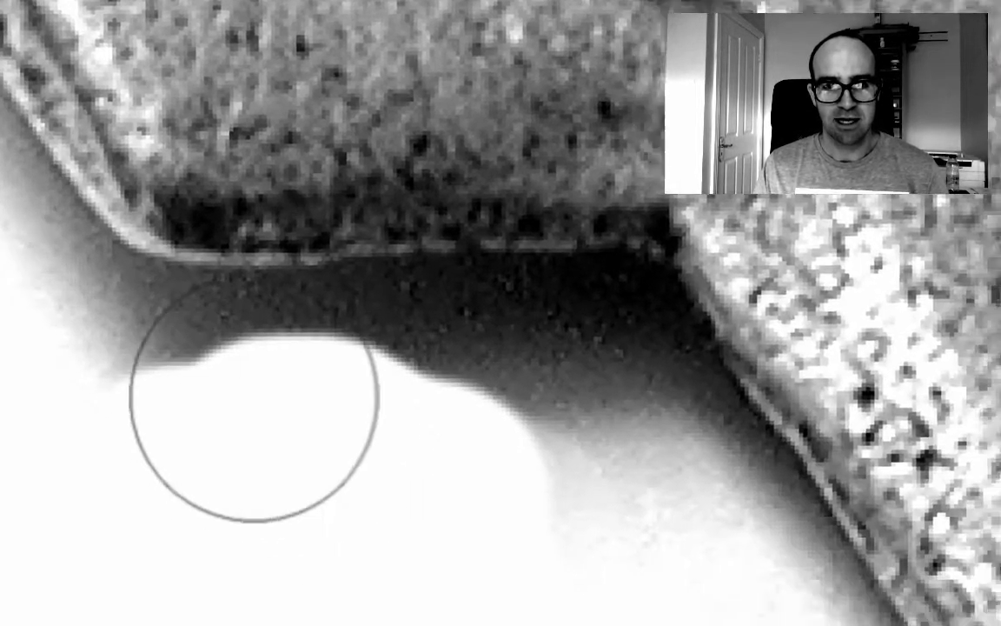
pyautogui.moveTo(253, 393)
pyautogui.mouseDown()
pyautogui.moveTo(141, 307)
pyautogui.moveTo(110, 330)
pyautogui.moveTo(447, 337)
pyautogui.moveTo(529, 327)
pyautogui.moveTo(601, 428)
pyautogui.moveTo(593, 434)
pyautogui.moveTo(713, 583)
pyautogui.moveTo(700, 570)
pyautogui.moveTo(653, 506)
pyautogui.moveTo(637, 455)
pyautogui.moveTo(679, 486)
pyautogui.moveTo(691, 542)
pyautogui.moveTo(672, 477)
pyautogui.moveTo(669, 504)
pyautogui.moveTo(700, 535)
pyautogui.moveTo(705, 527)
pyautogui.moveTo(771, 625)
pyautogui.mouseUp()
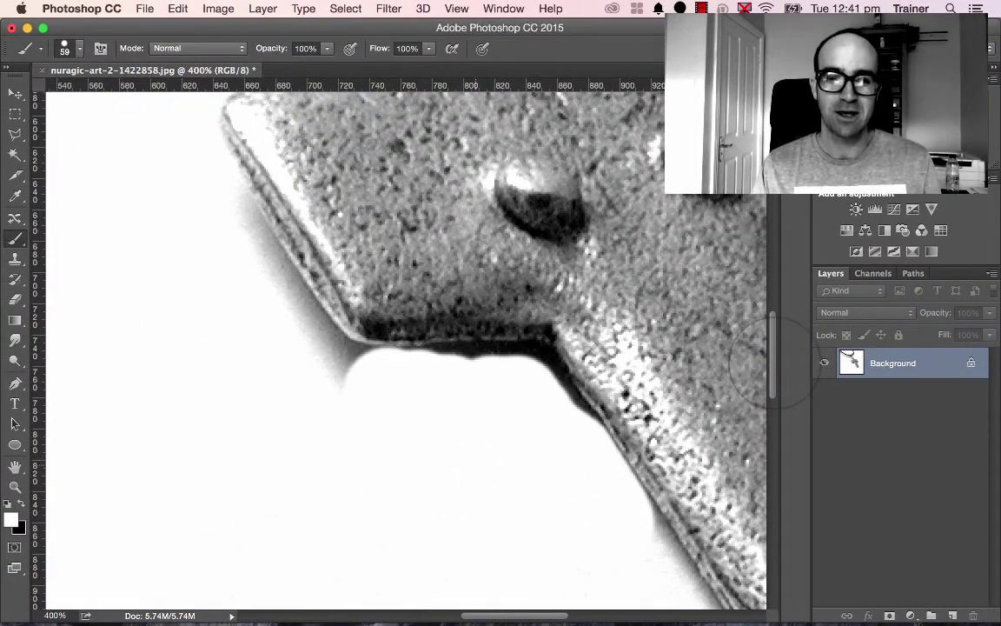
# - Paint white over the shadow along the left edge of the cross's stem towards its lower tip
pyautogui.scroll(-3, 554, 620)
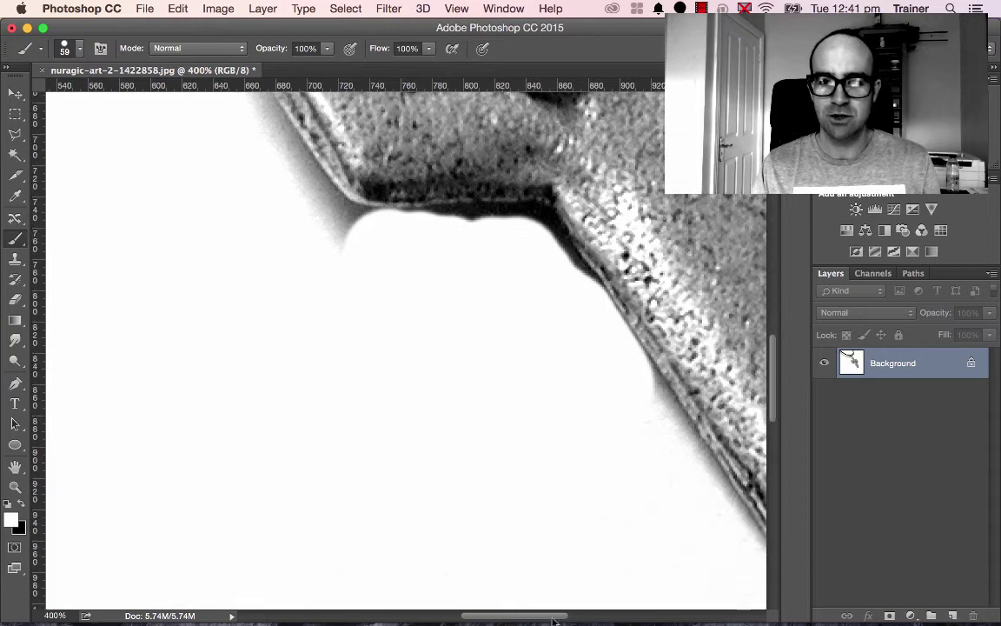
pyautogui.hscroll(5, 591, 557)
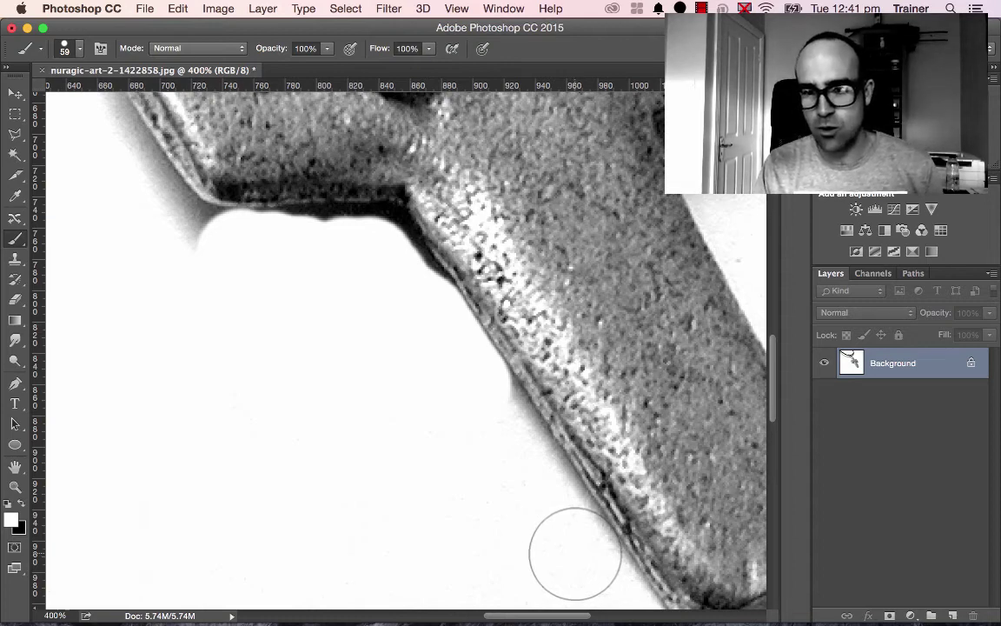
pyautogui.moveTo(574, 553)
pyautogui.mouseDown()
pyautogui.moveTo(450, 436)
pyautogui.moveTo(449, 359)
pyautogui.mouseUp()
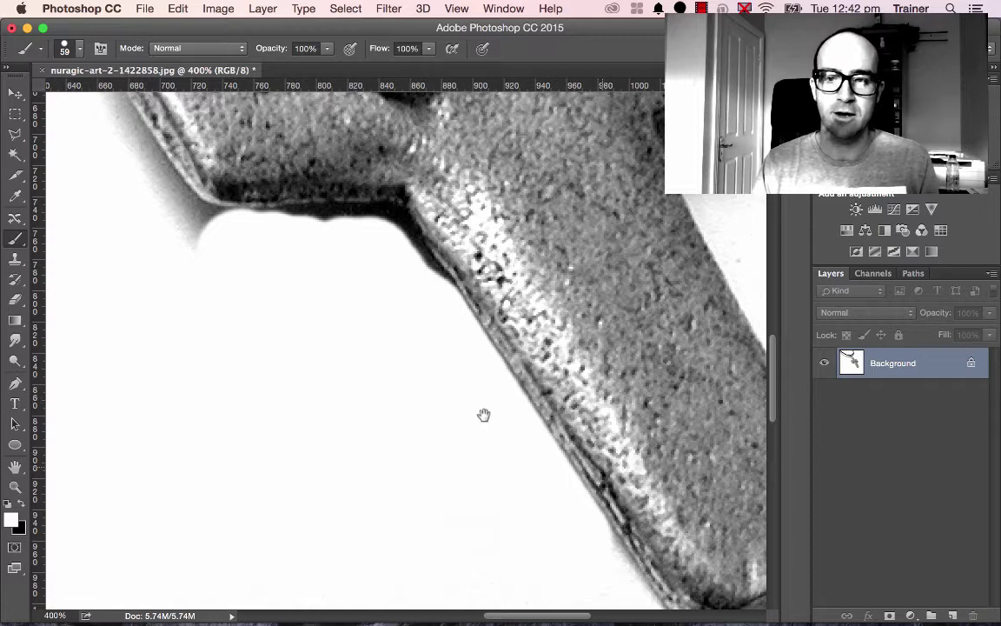
pyautogui.moveTo(578, 525)
pyautogui.mouseDown()
pyautogui.moveTo(453, 407)
pyautogui.moveTo(290, 384)
pyautogui.moveTo(292, 394)
pyautogui.mouseUp()
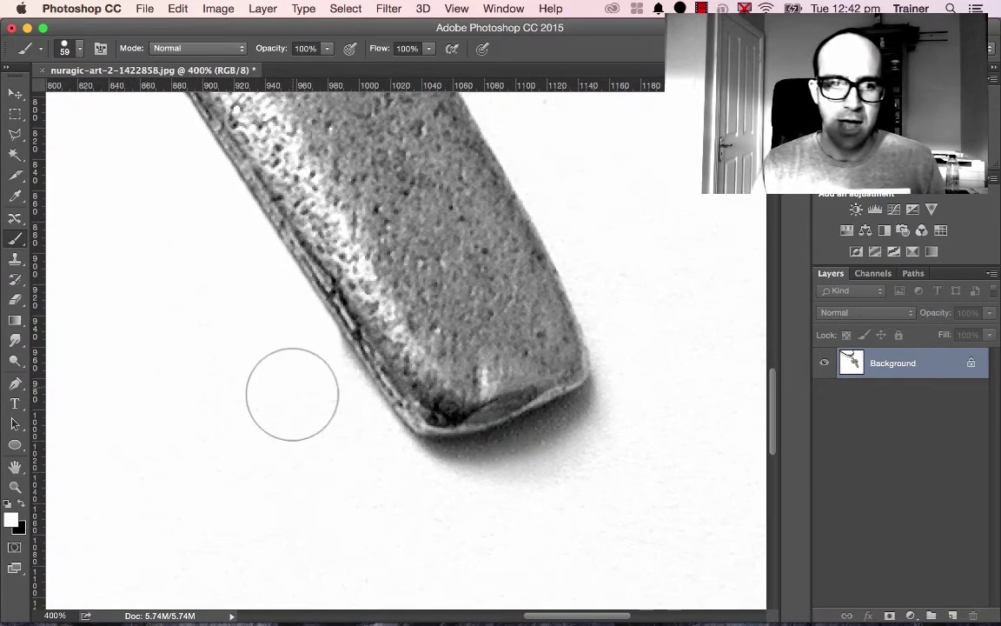